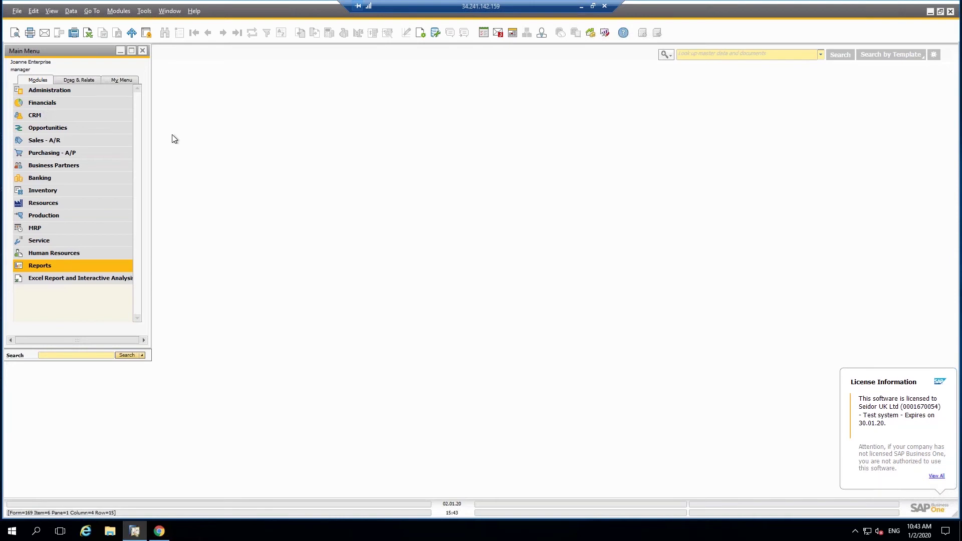
Open General Settings from Administration > System Initialization, showing the Tahoma size 10 font settings
{"action": "left_click", "coordinate": [58, 92]}
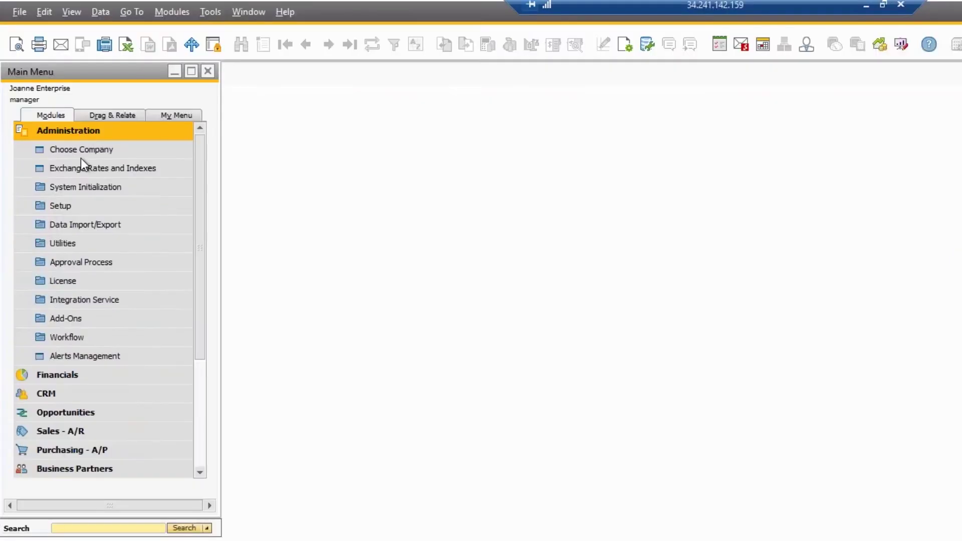
{"action": "left_click", "coordinate": [82, 186]}
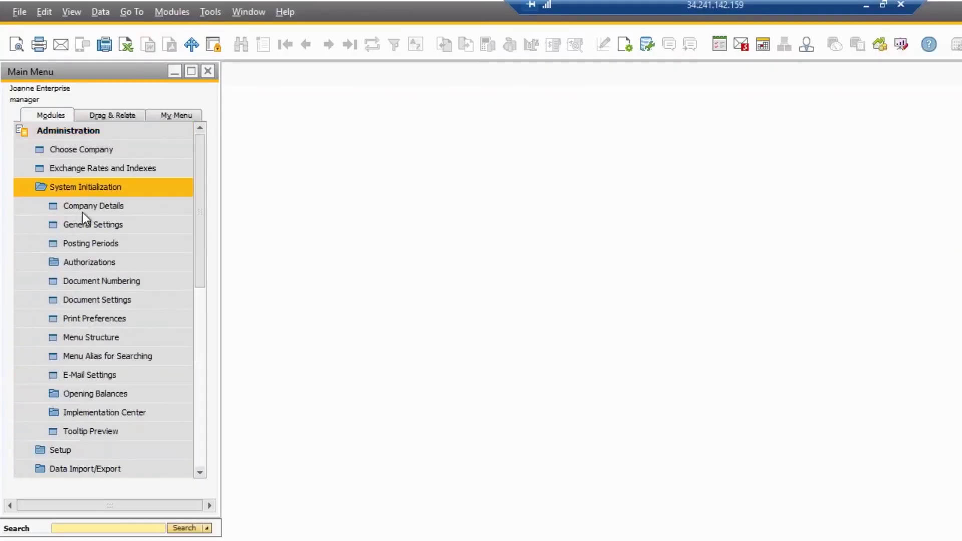
{"action": "left_click", "coordinate": [85, 226]}
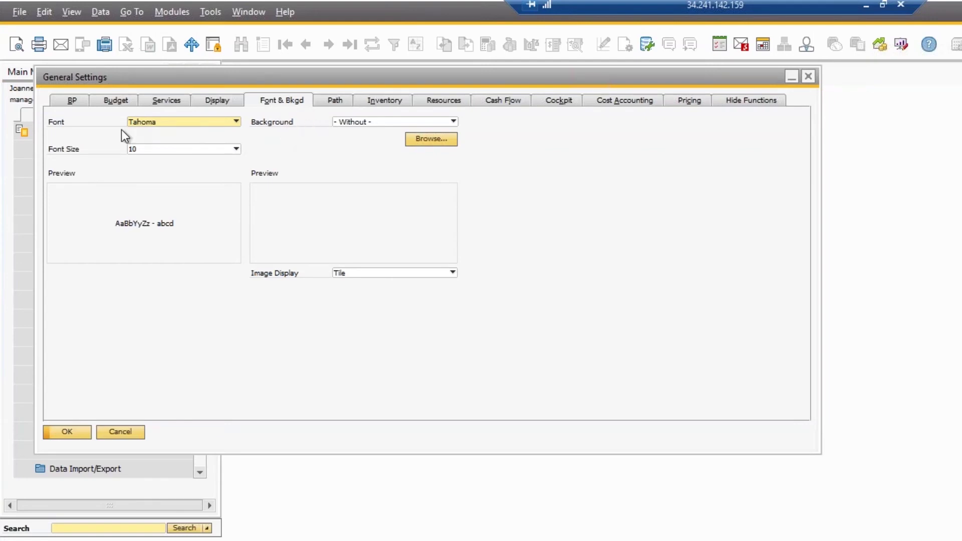
Change the interface font from Tahoma 10 to Arial at size 12
{"action": "left_click", "coordinate": [233, 123]}
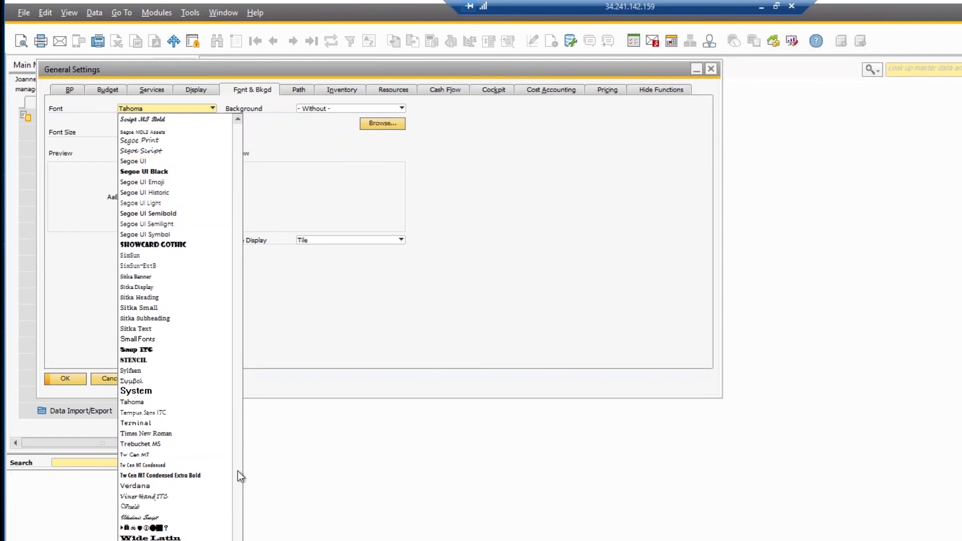
{"action": "left_click_drag", "start_coordinate": [238, 472], "coordinate": [237, 171]}
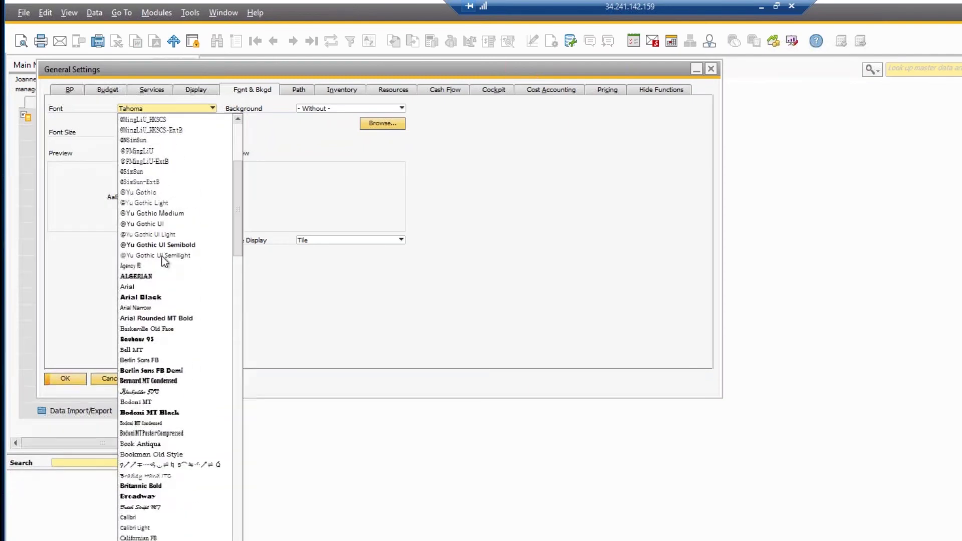
{"action": "key", "text": "Escape"}
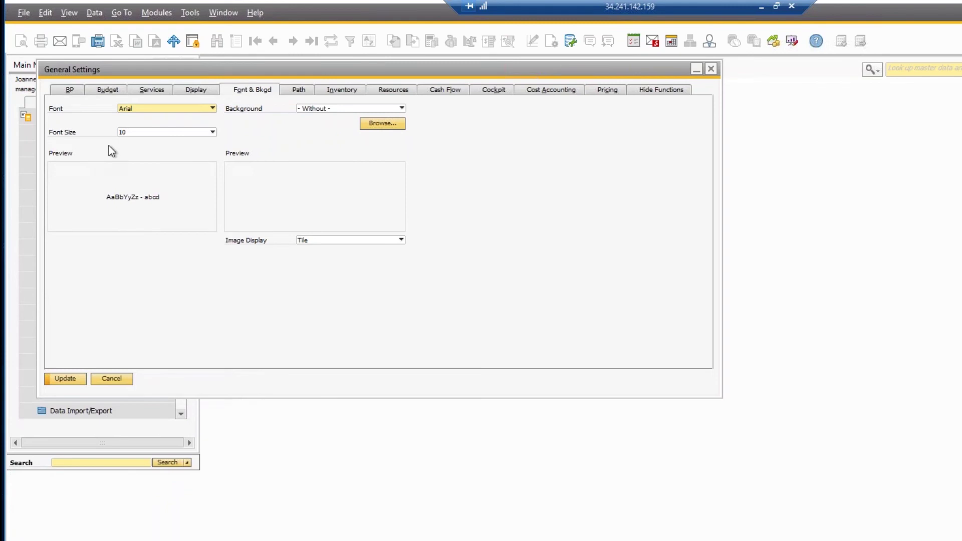
{"action": "left_click", "coordinate": [212, 133]}
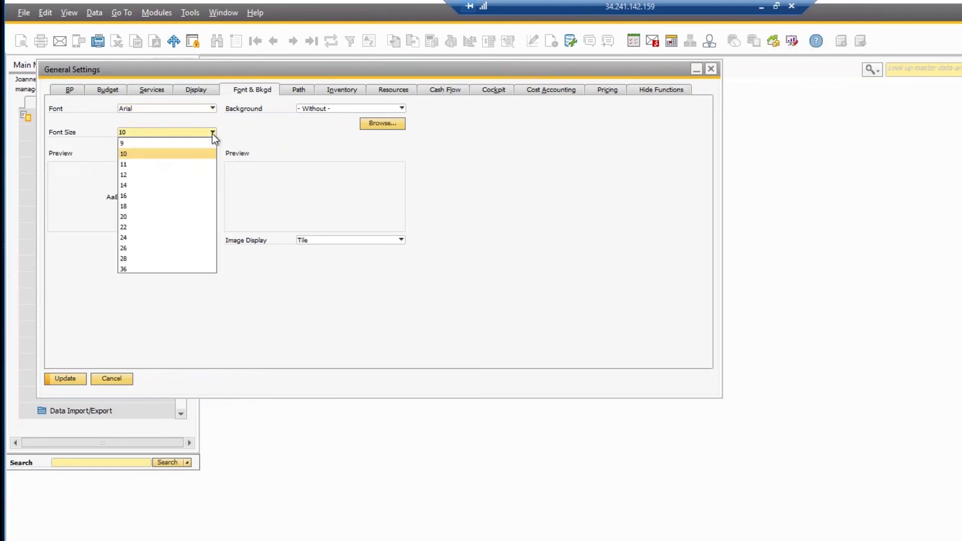
{"action": "left_click", "coordinate": [149, 175]}
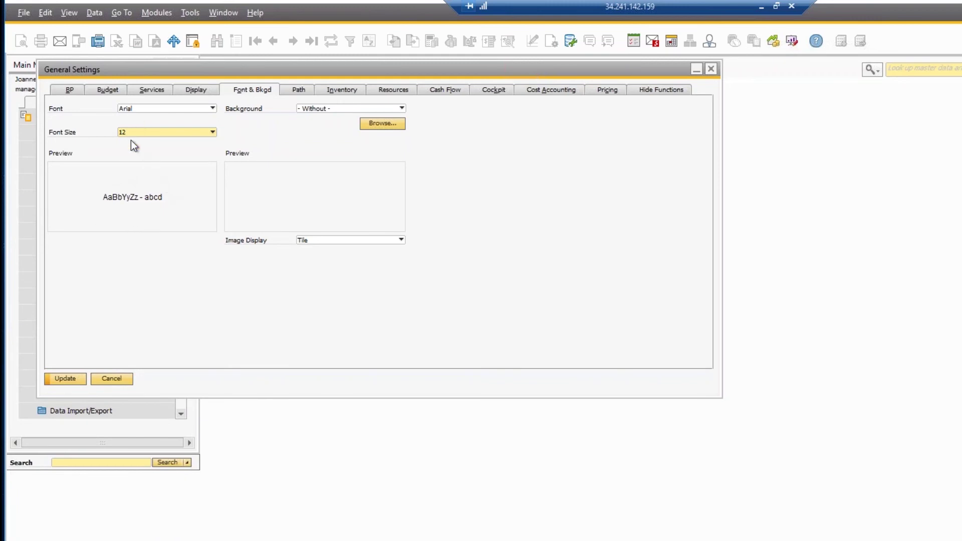
Update the Arial 12 font setting with the All Users update option
{"action": "left_click", "coordinate": [73, 380]}
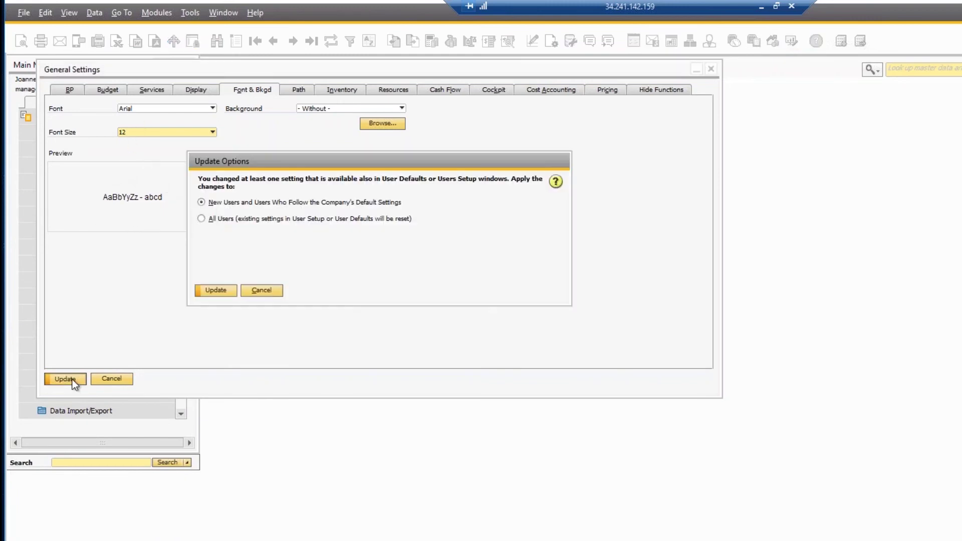
{"action": "left_click", "coordinate": [225, 218]}
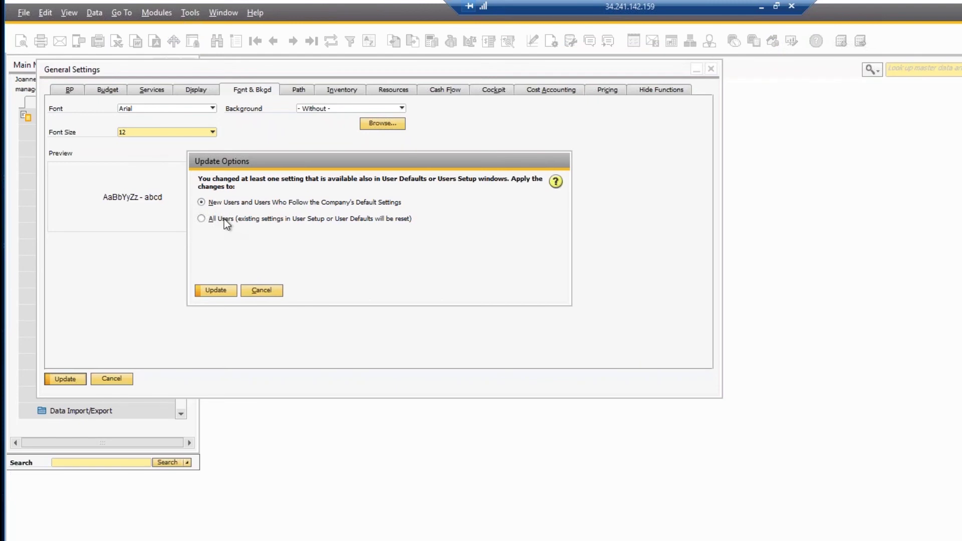
{"action": "left_click", "coordinate": [218, 292]}
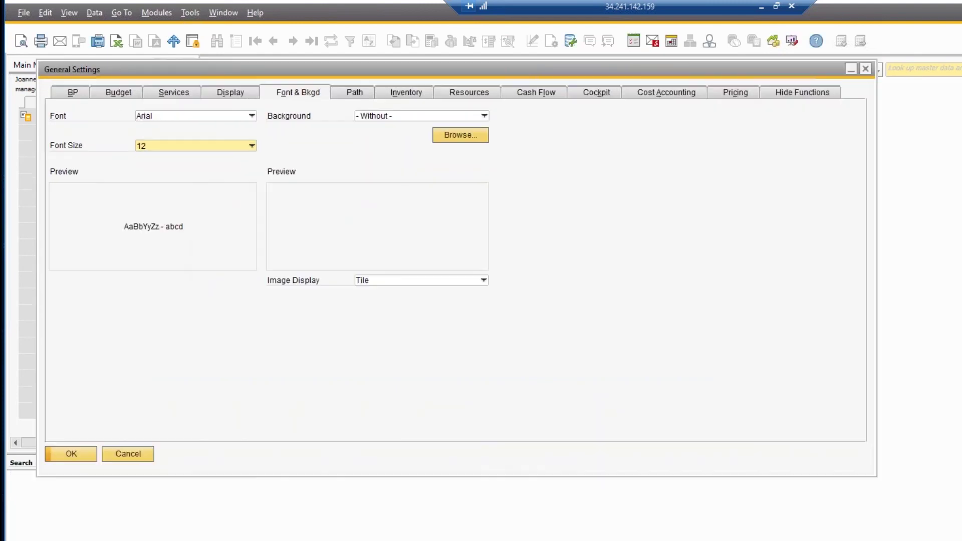